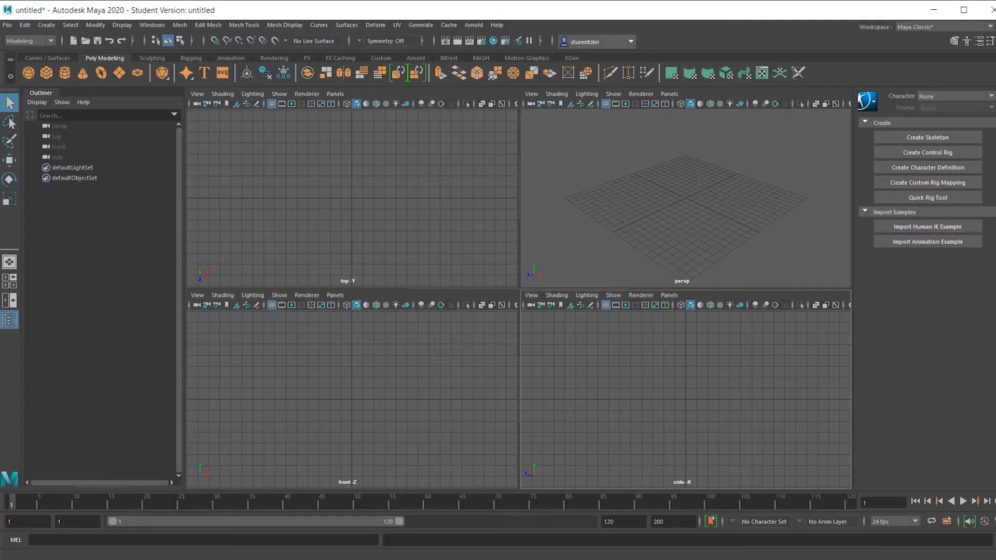
Open the recent scene candel.mb from the room project's scenes folder
click(8, 25)
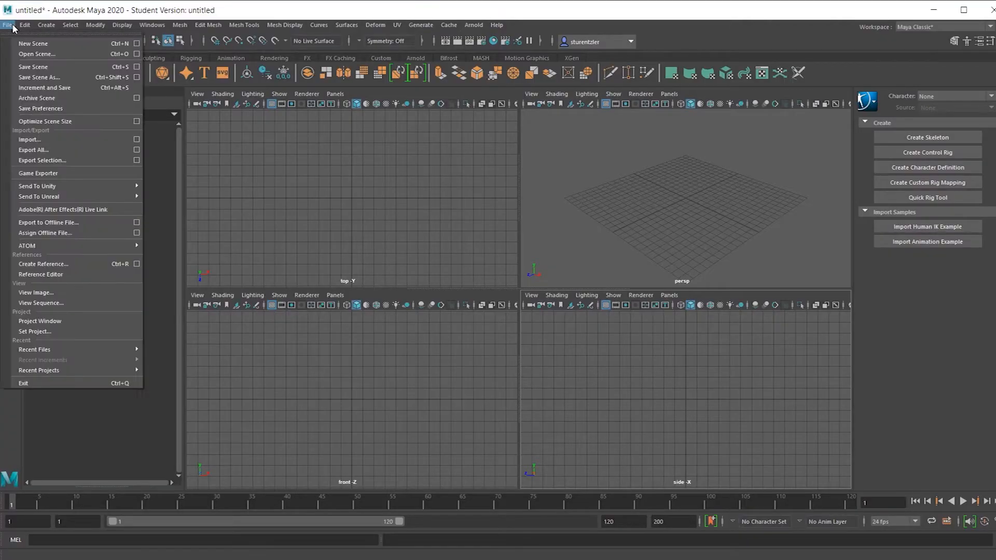
mouse_move(101, 349)
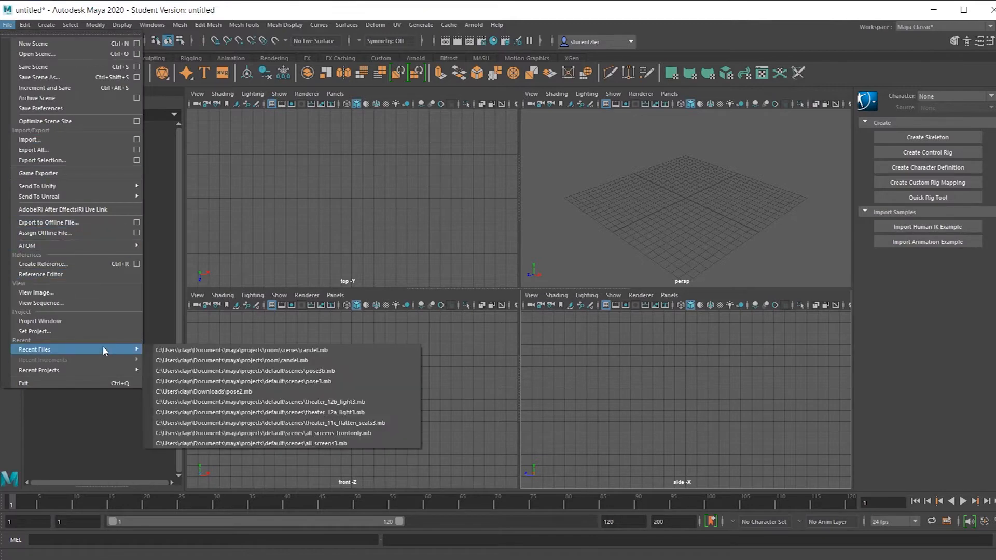
click(226, 352)
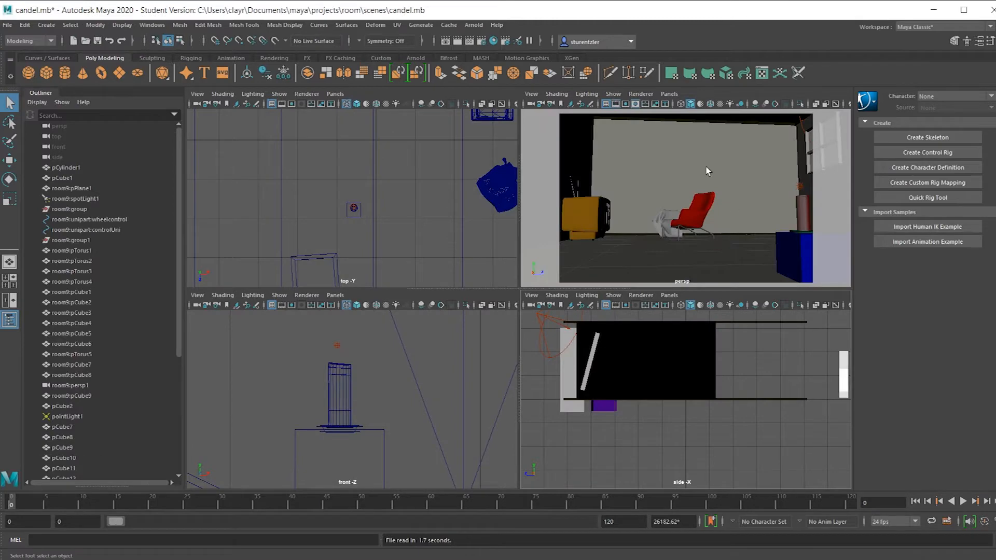
Rotate the retro TV by about -8.8 degrees around its vertical axis in the perspective view
click(595, 216)
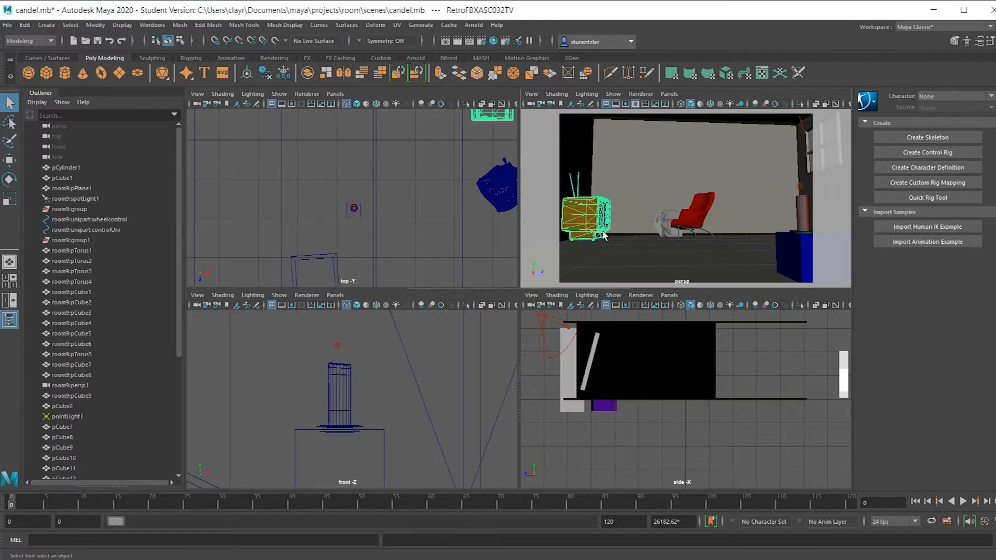
click(9, 179)
drag(626, 213, 624, 215)
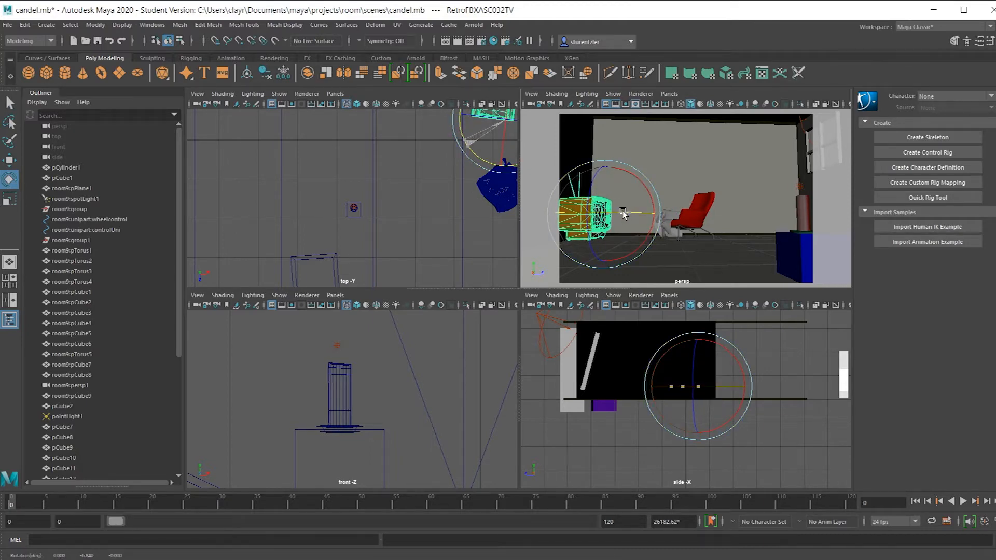
click(10, 161)
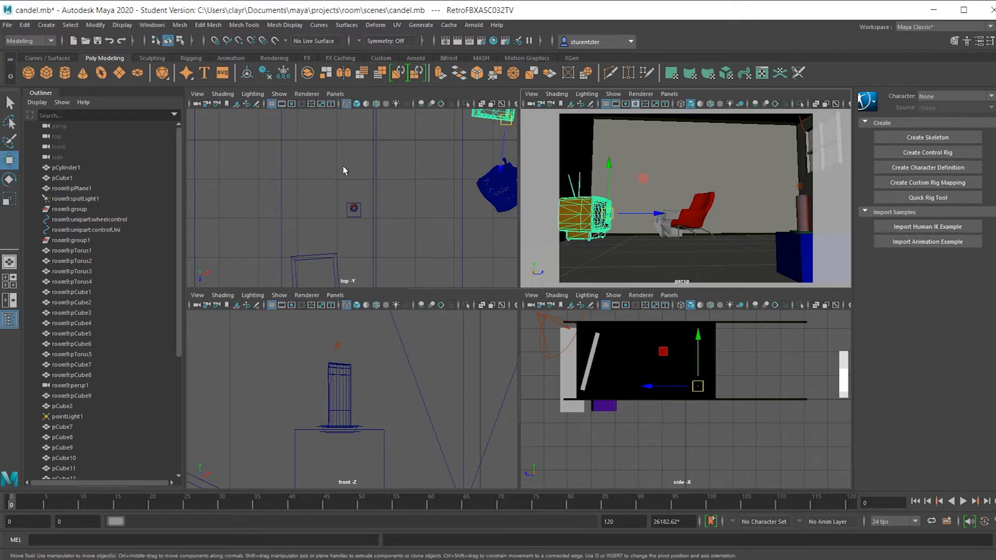
key(e)
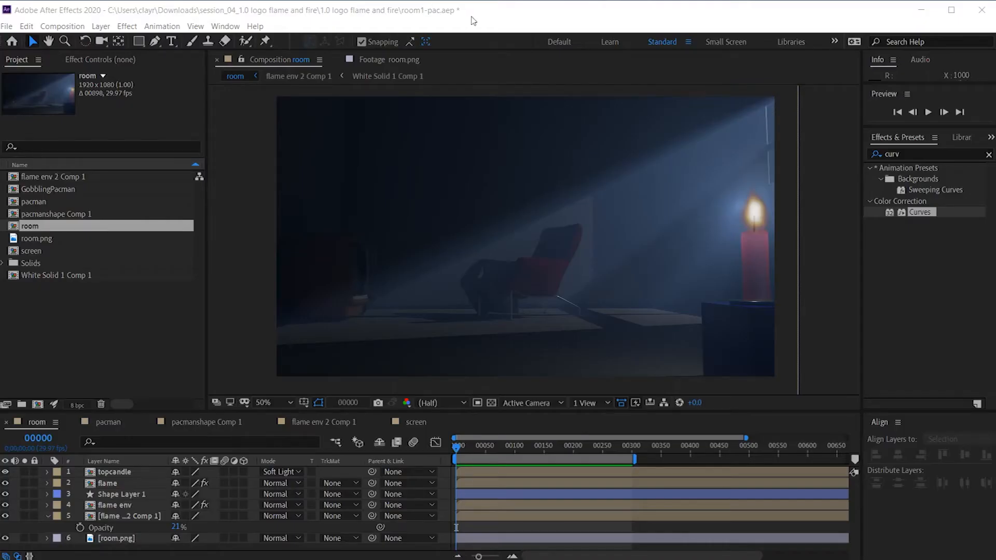
Switch to After Effects and import the room_rv1.png image into the room1-pac project
click(7, 26)
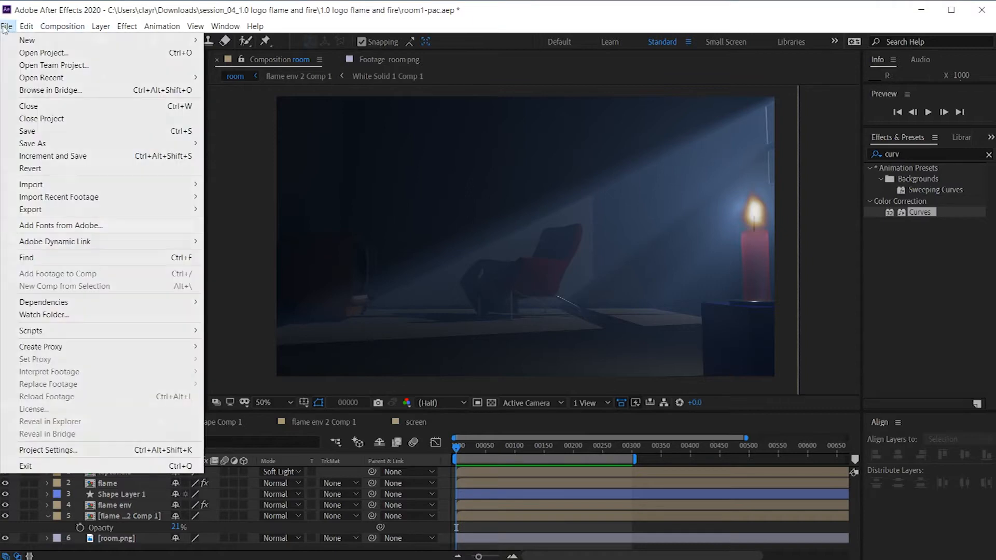
mouse_move(45, 186)
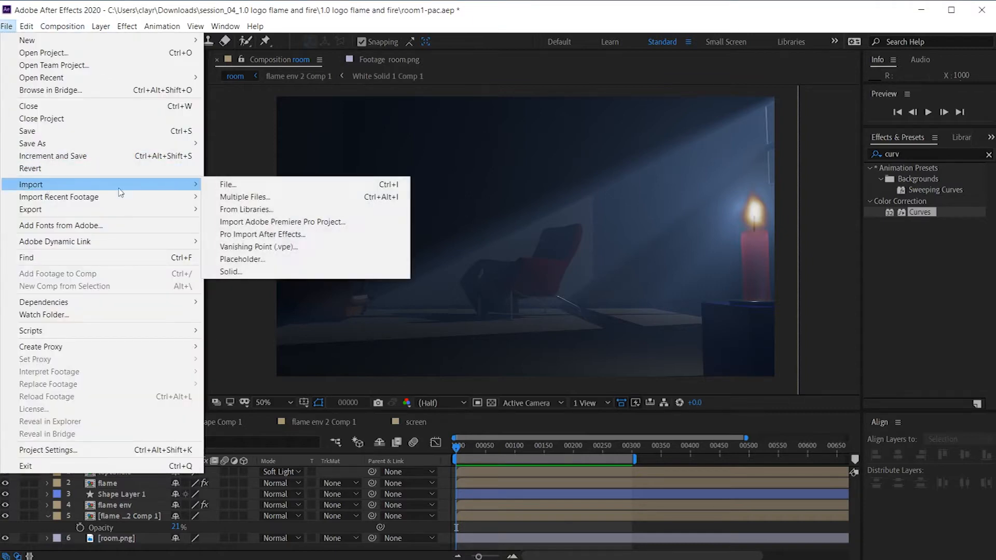
click(224, 185)
click(173, 214)
double_click(171, 212)
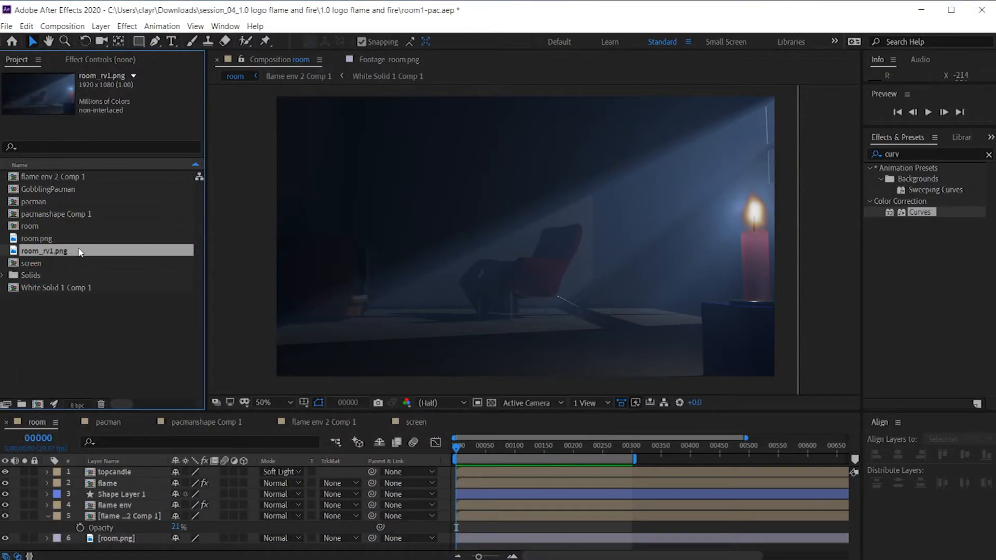
Replace the source of the room.png layer in the room composition with room_rv1.png and save the project
click(109, 539)
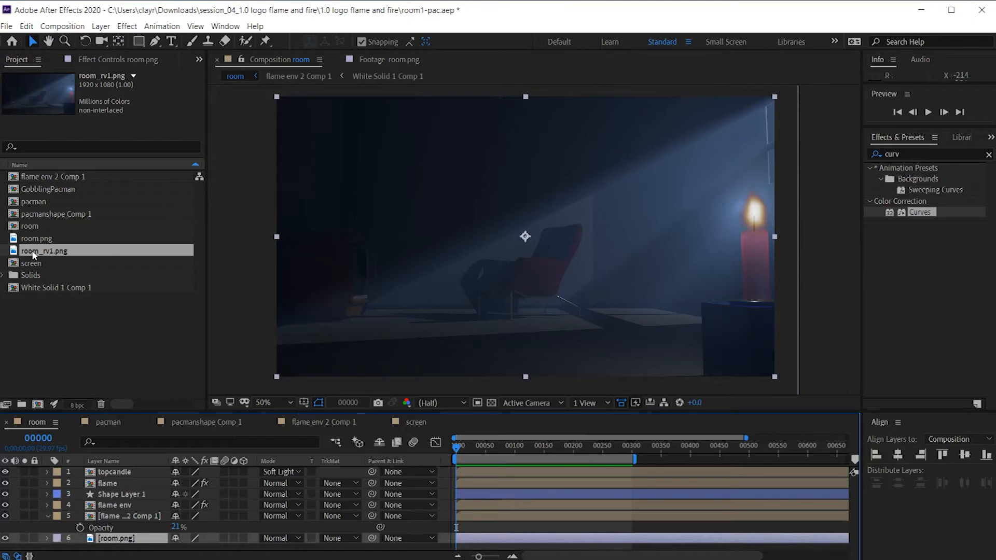
drag(36, 254, 91, 540)
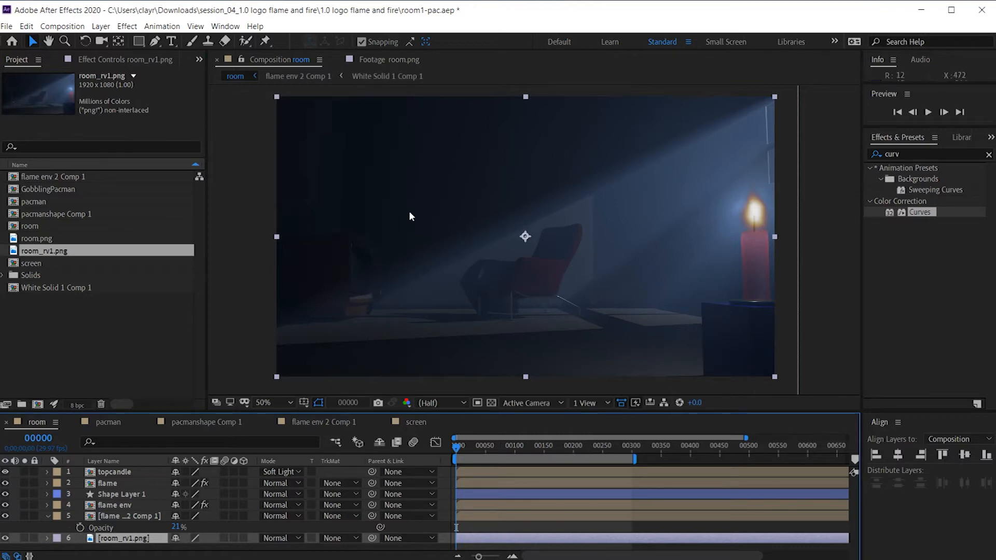
click(822, 337)
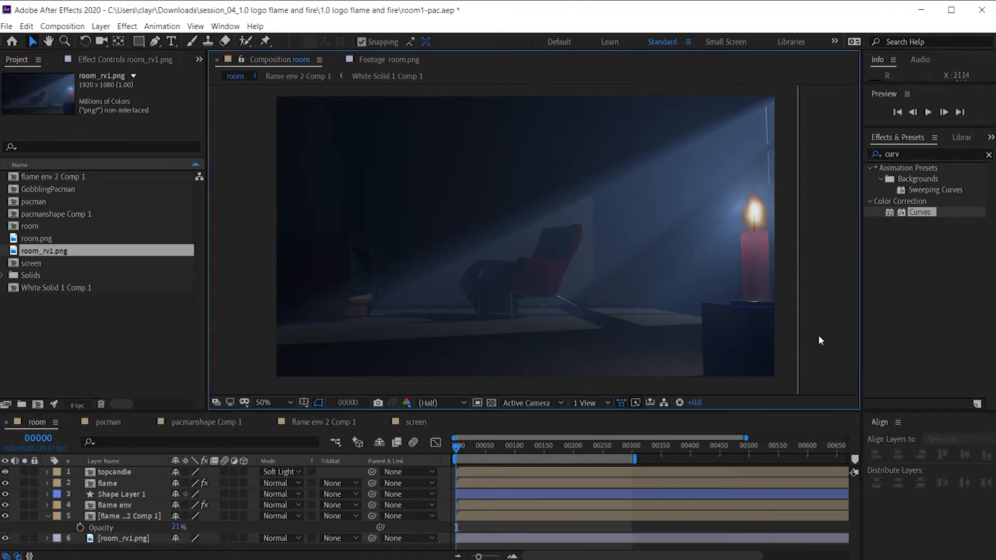
key(ctrl+s)
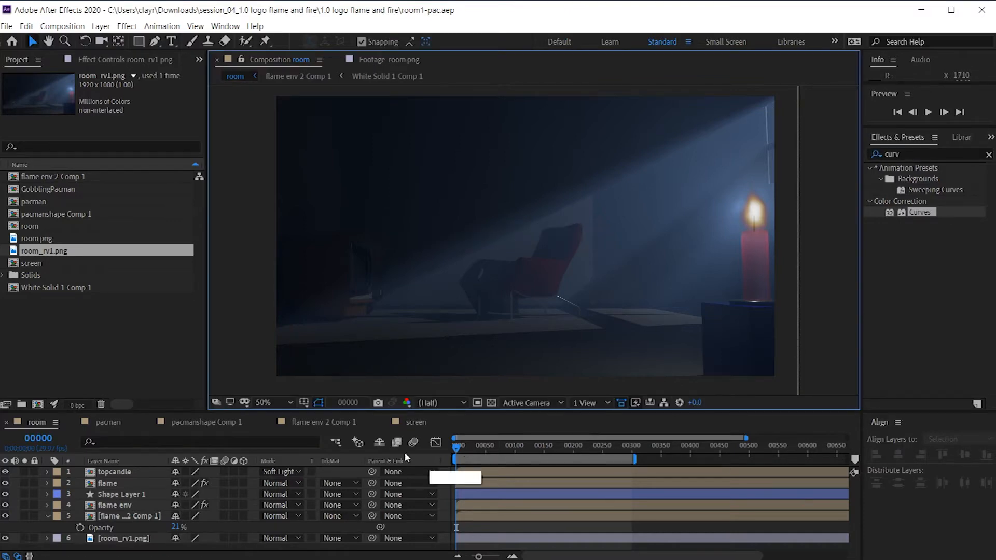
Place the screen composition directly above the room_rv1.png layer in the room composition and preview its playback
click(30, 264)
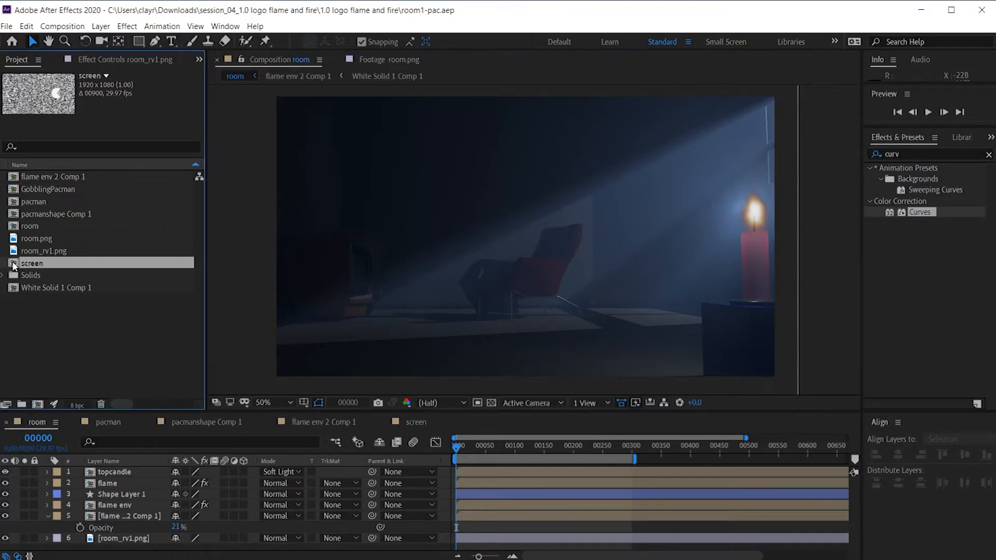
drag(30, 458, 34, 517)
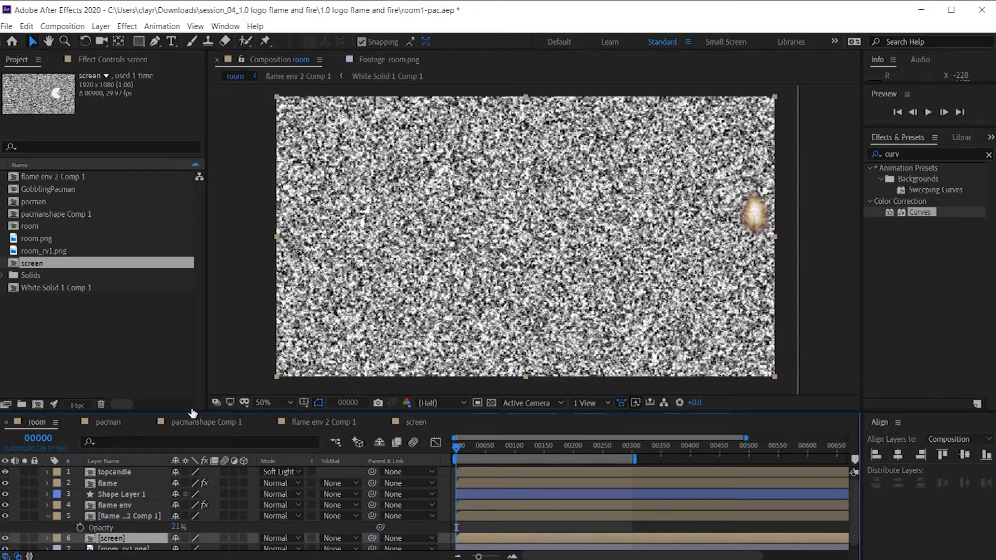
key(space)
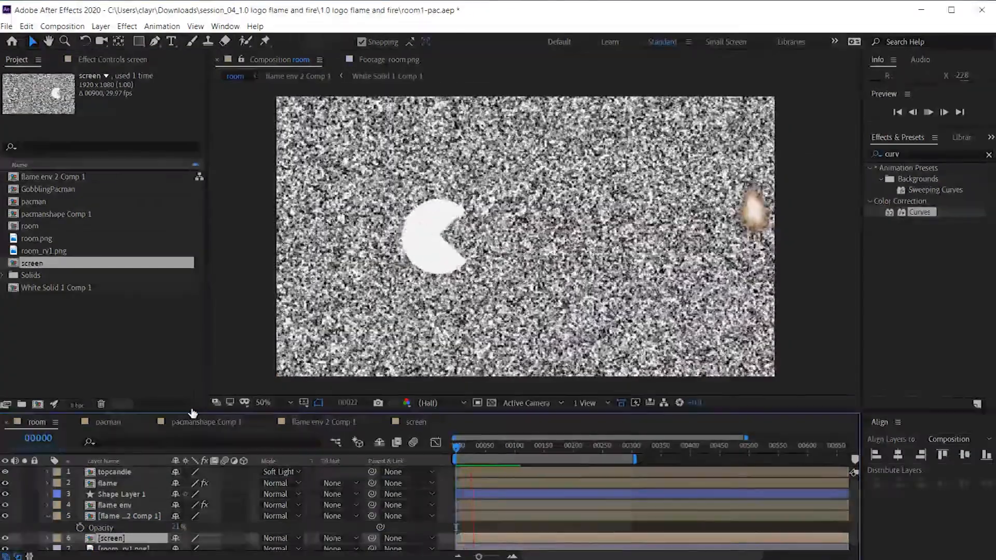
key(space)
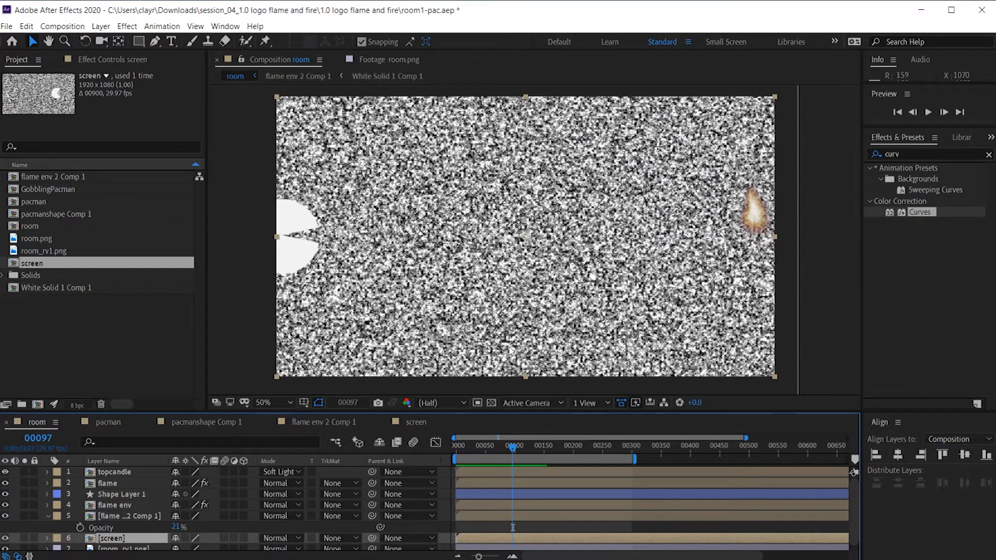
Scale the screen layer to 23%, place it over the television, and make it a 3D layer
click(244, 538)
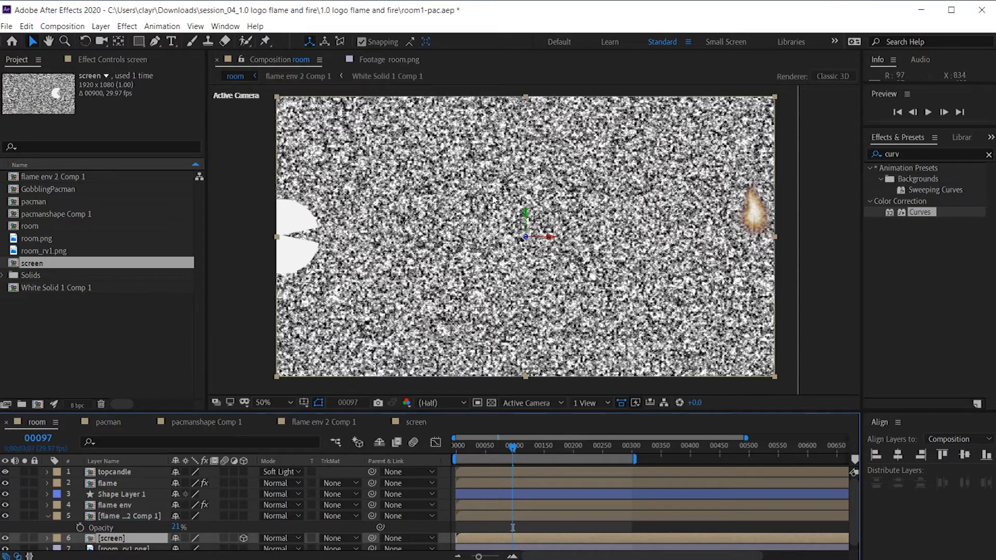
click(243, 539)
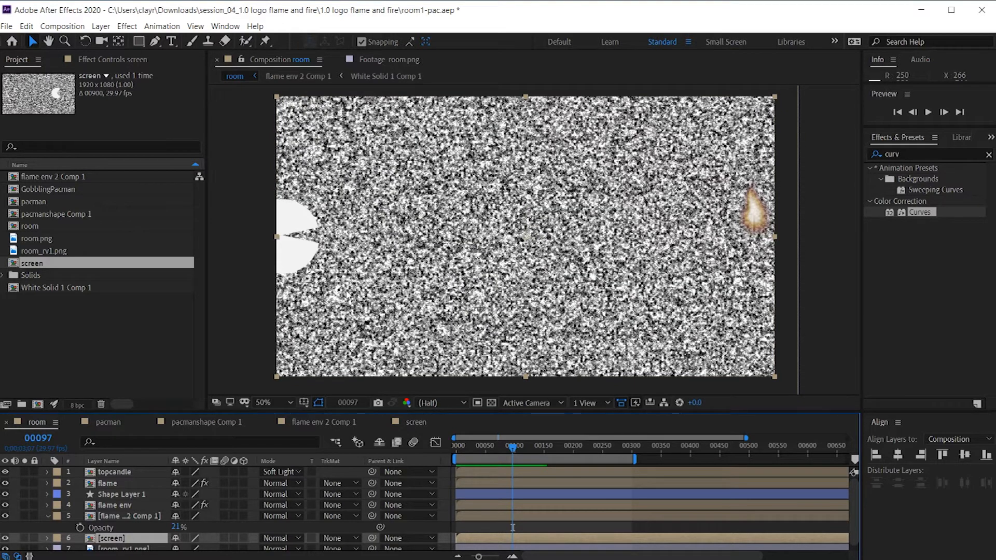
key(s)
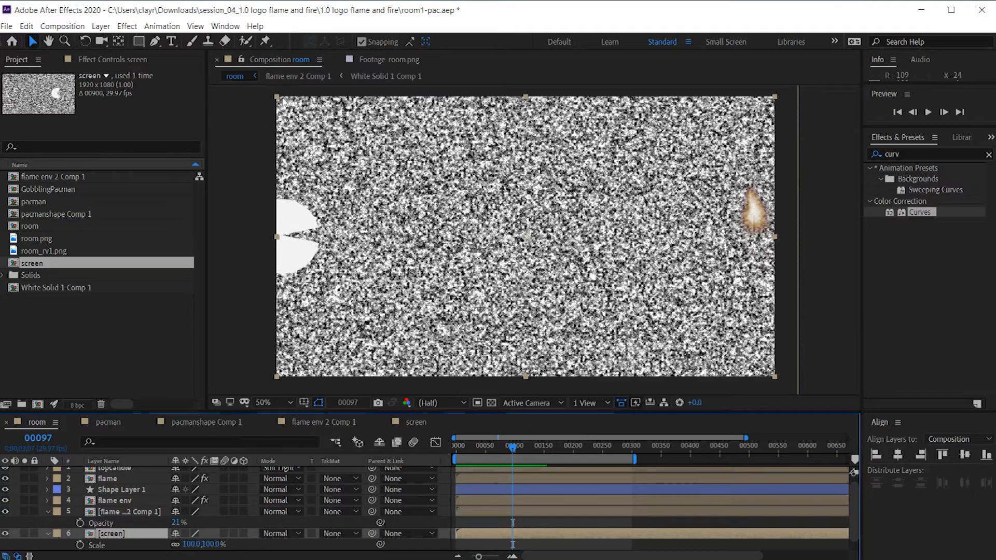
drag(192, 545, 137, 537)
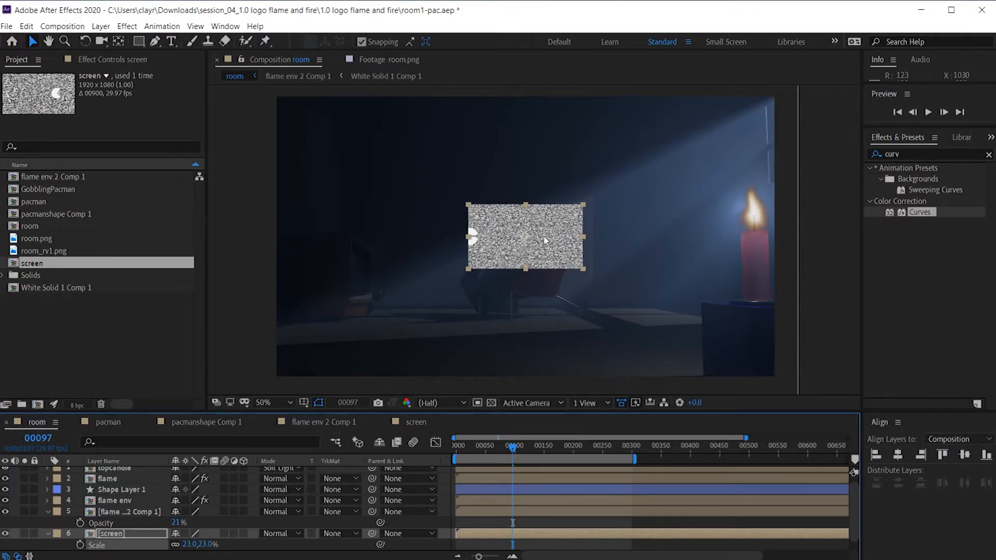
drag(558, 243, 435, 282)
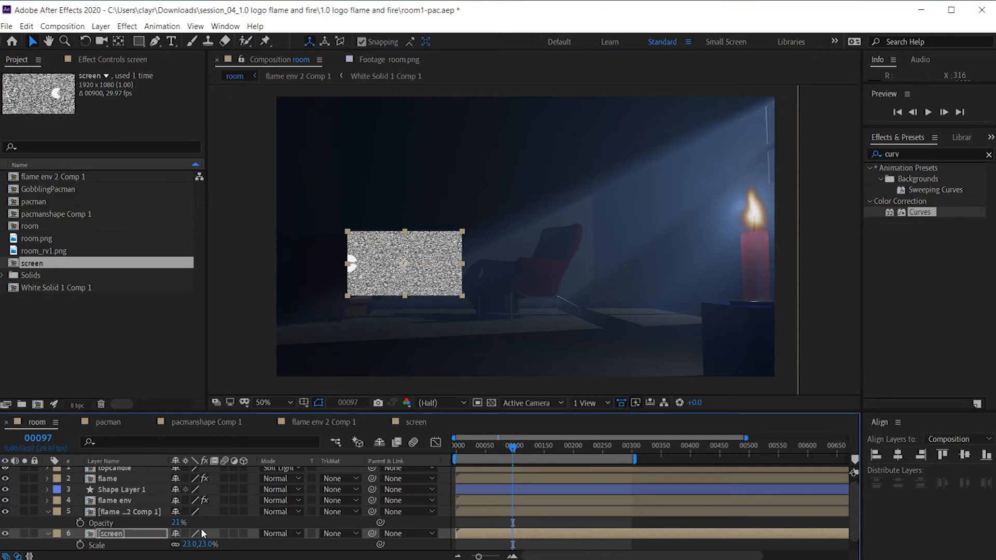
click(244, 533)
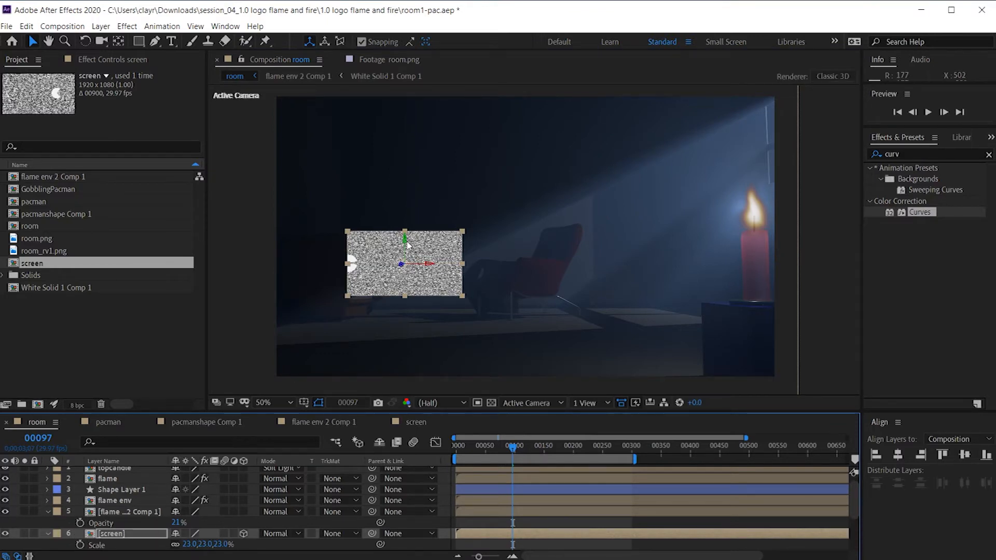
Try rotating the 3D screen layer around its vertical axis to match the angle of the television, and preview the playback
key(w)
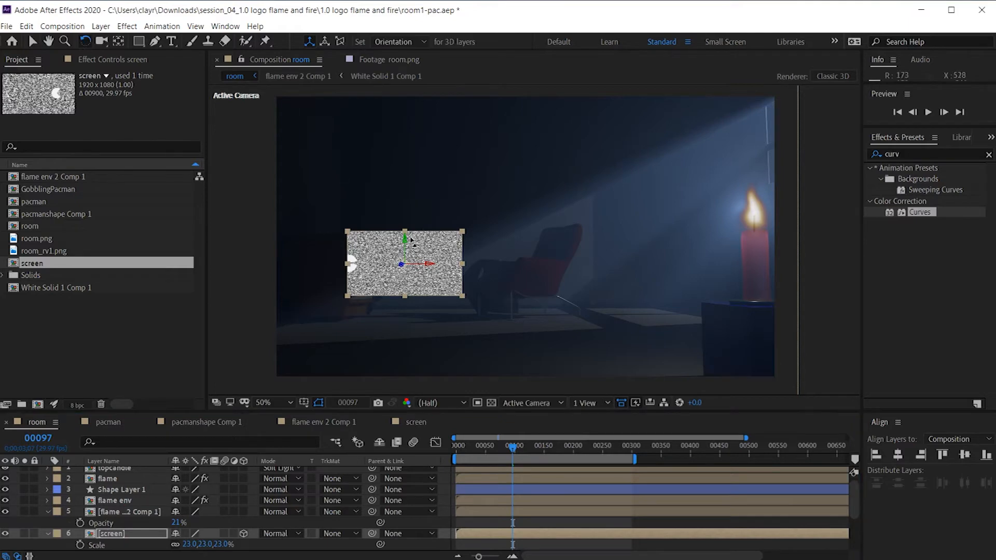
drag(407, 242, 402, 230)
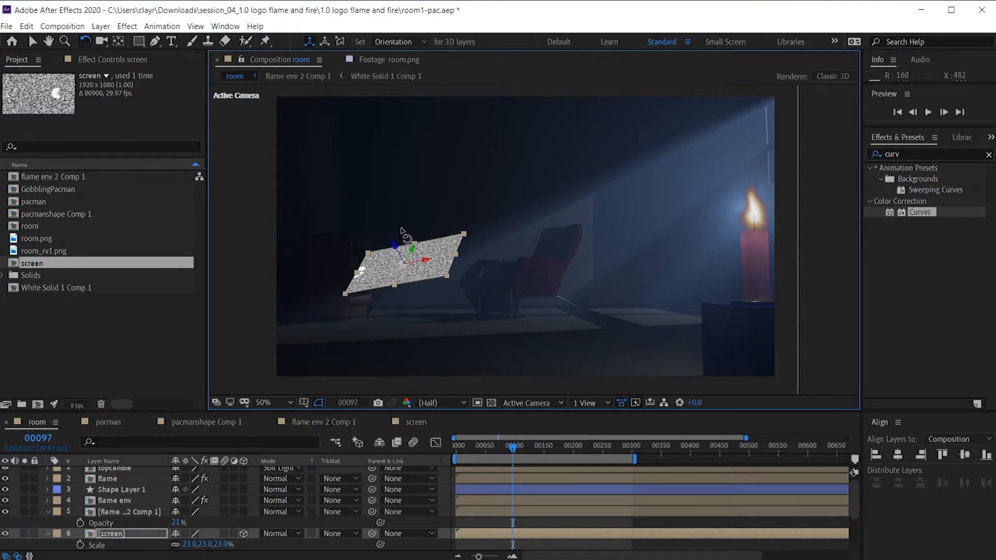
key(ctrl+z)
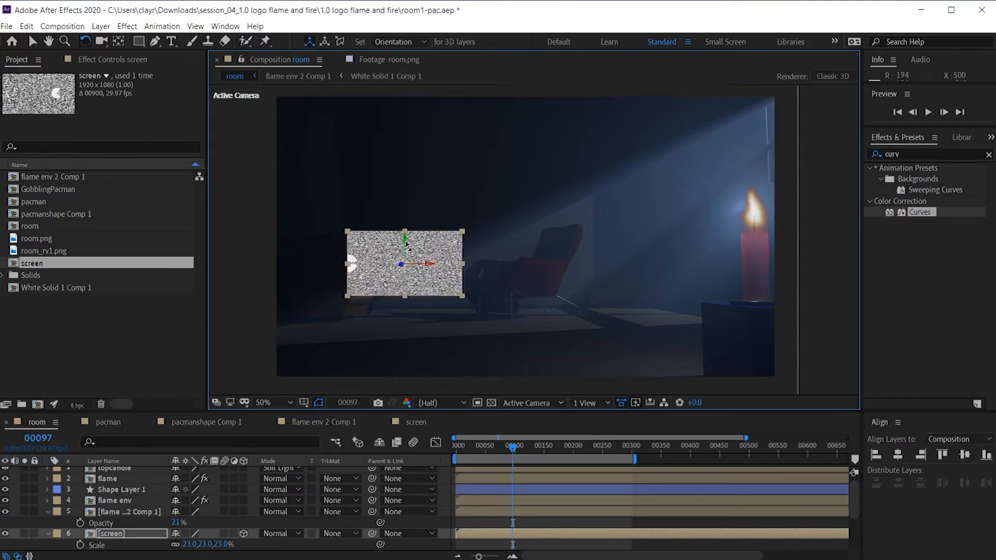
drag(404, 238, 426, 239)
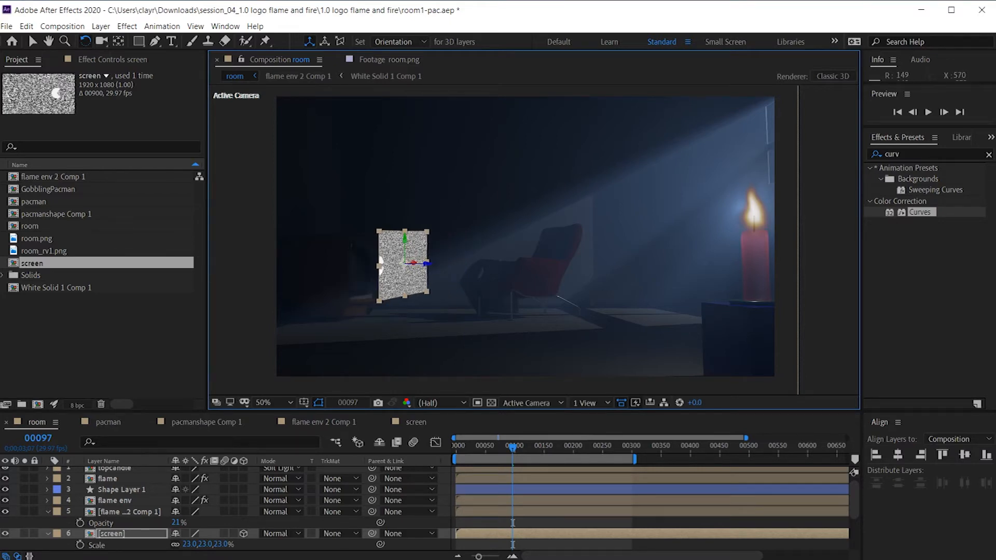
key(space)
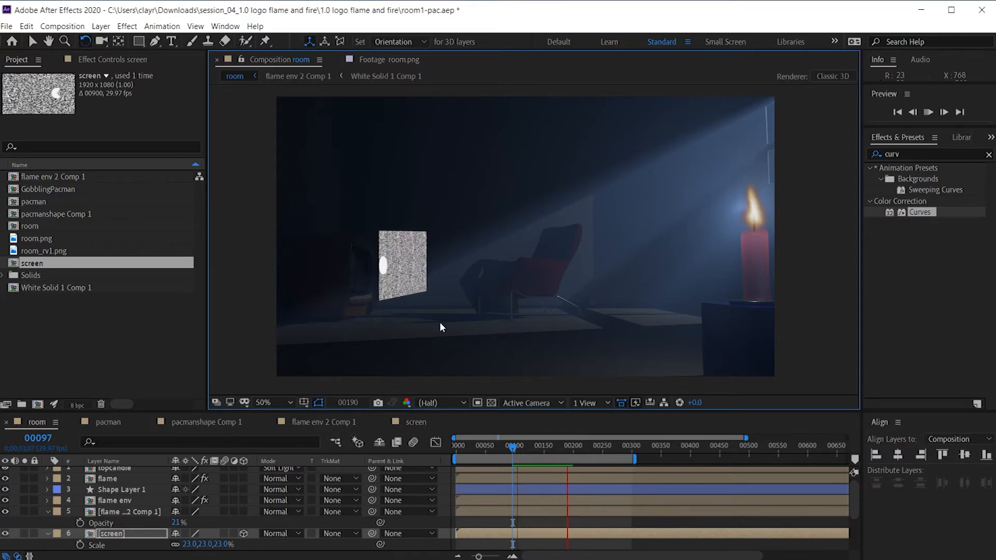
key(space)
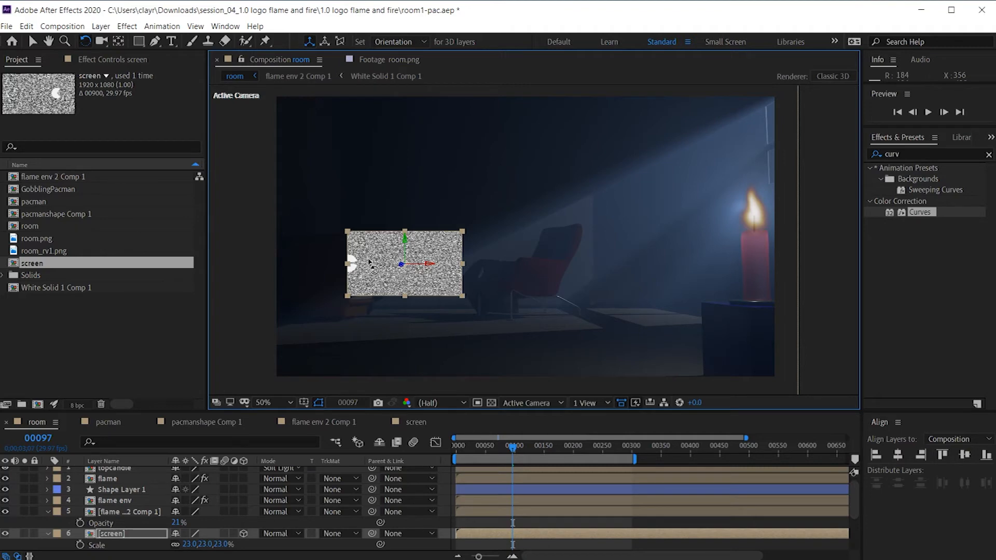
Find the Mesh Warp effect by searching for "mesh" and apply it to the screen layer
click(33, 42)
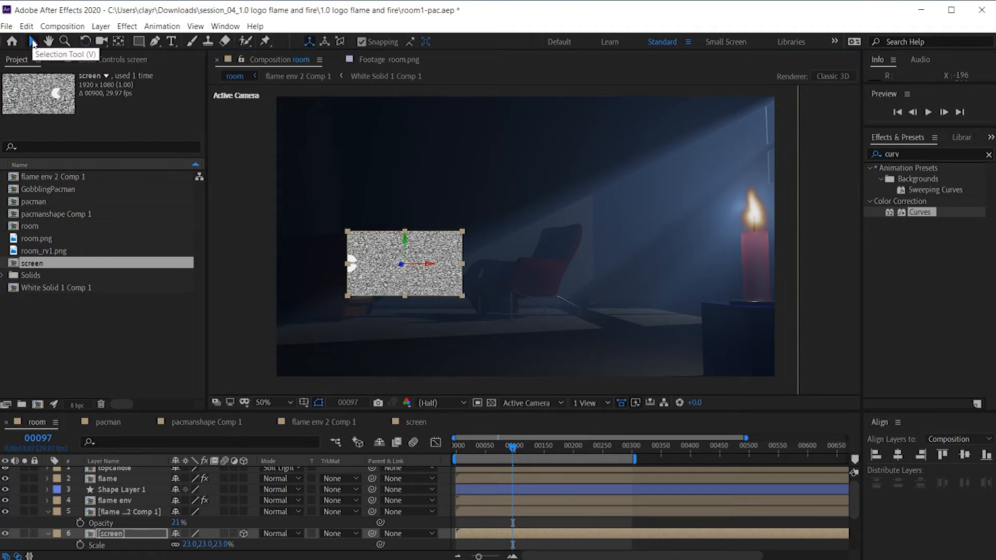
click(922, 156)
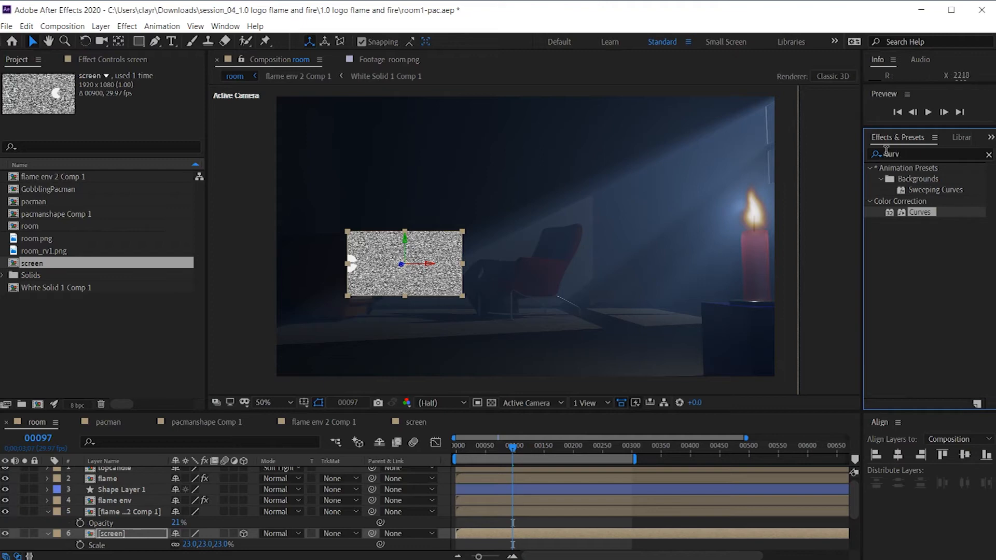
key(ctrl+f)
text(mesh)
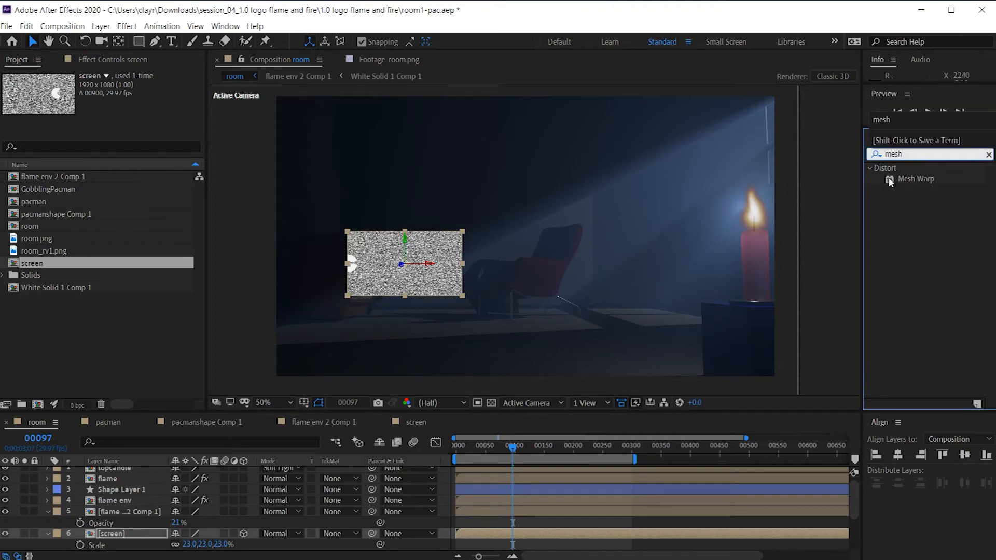
drag(890, 182, 119, 534)
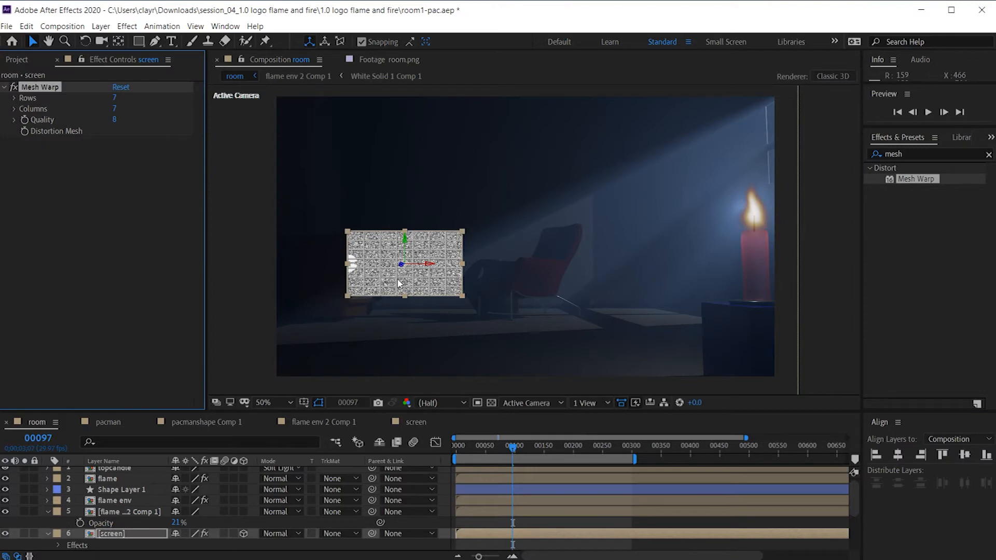
scroll(397, 283, up, 1)
drag(426, 288, 761, 260)
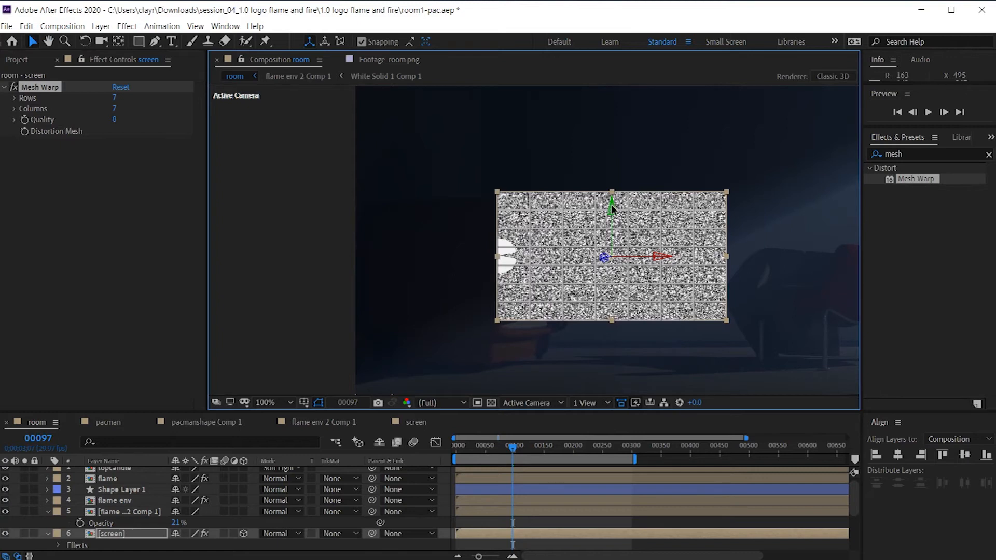
Move the screen layer down to about 494, 663.5 and lower its opacity so the television shows through
drag(612, 207, 613, 217)
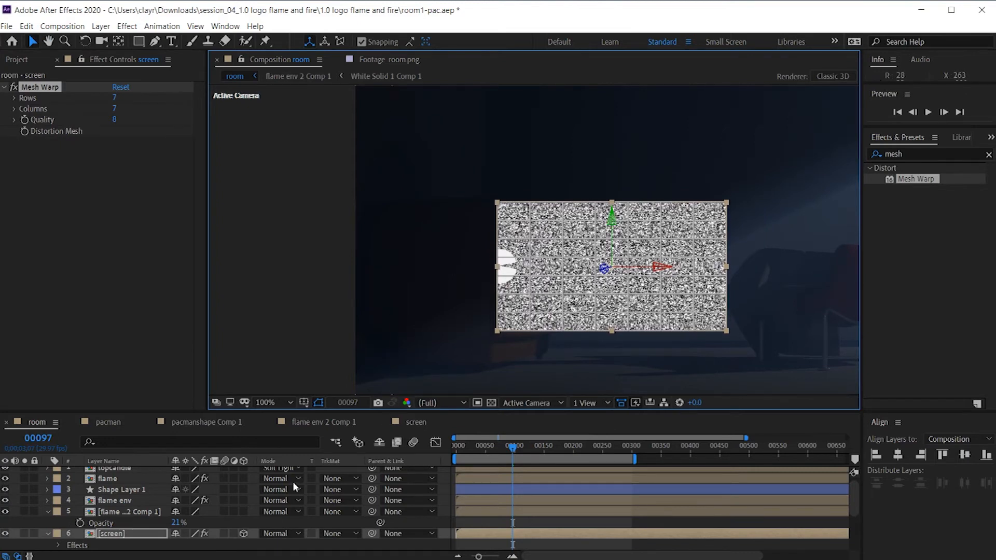
key(t)
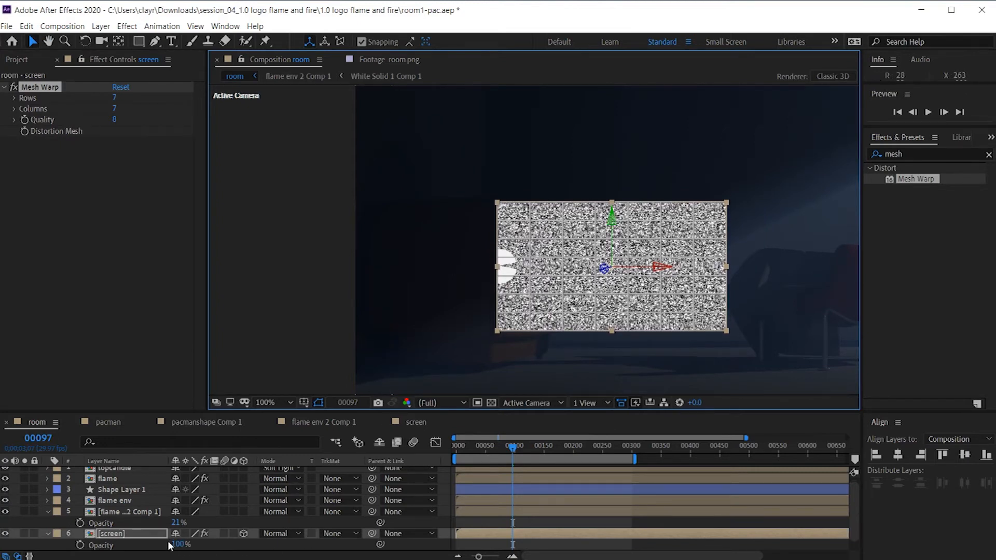
drag(176, 544, 133, 556)
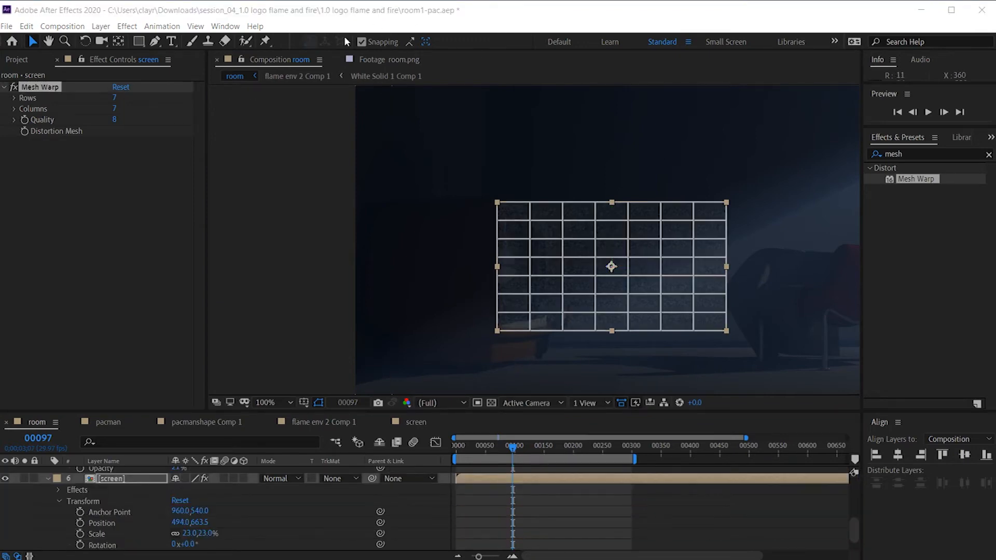
Set the Mesh Warp grid on the screen layer to 1 row and 1 column
click(115, 99)
text(1)
key(Return)
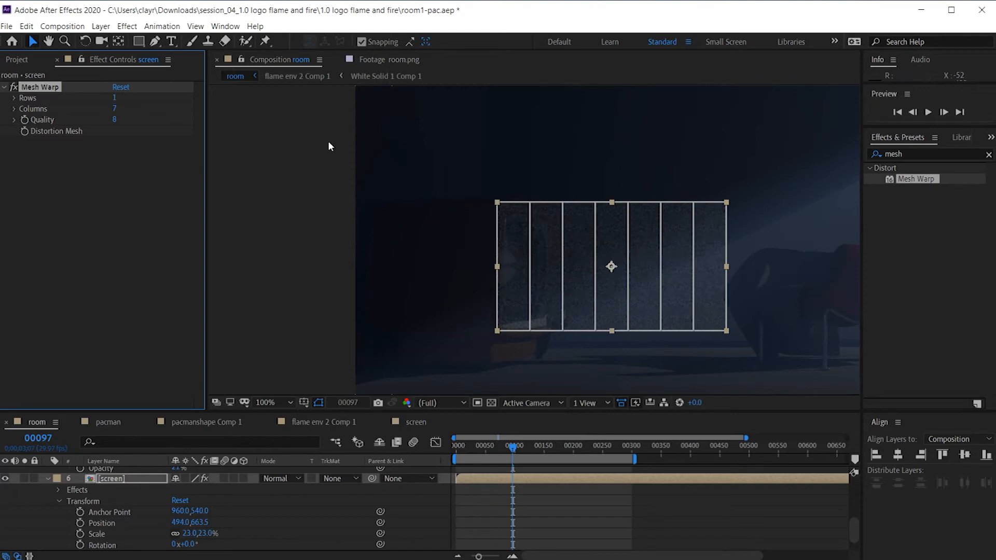
click(116, 108)
text(1)
key(Return)
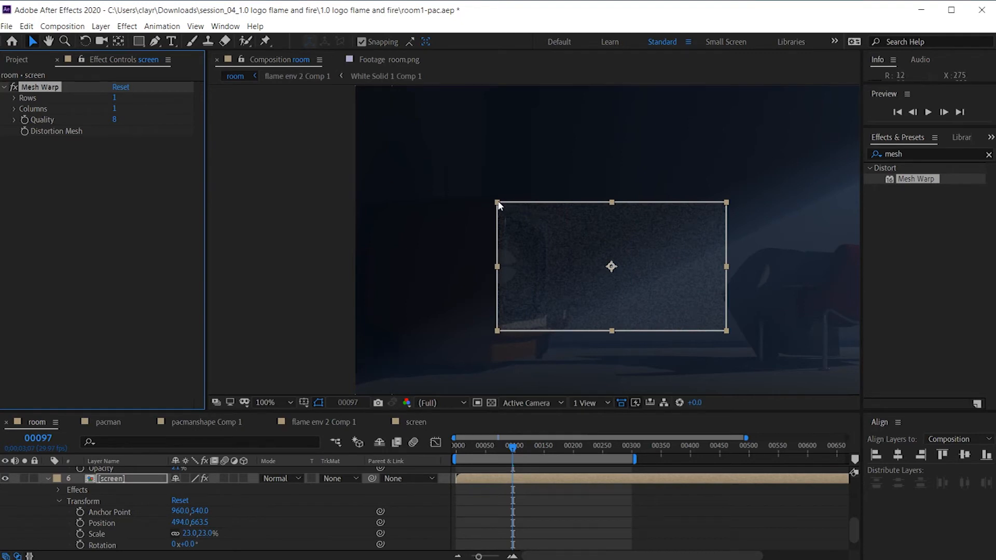
Pull the mesh's left corners and upper-right corner onto the television screen's outline, adjusting the top edge's tangent handles
drag(498, 204, 502, 217)
drag(497, 330, 501, 327)
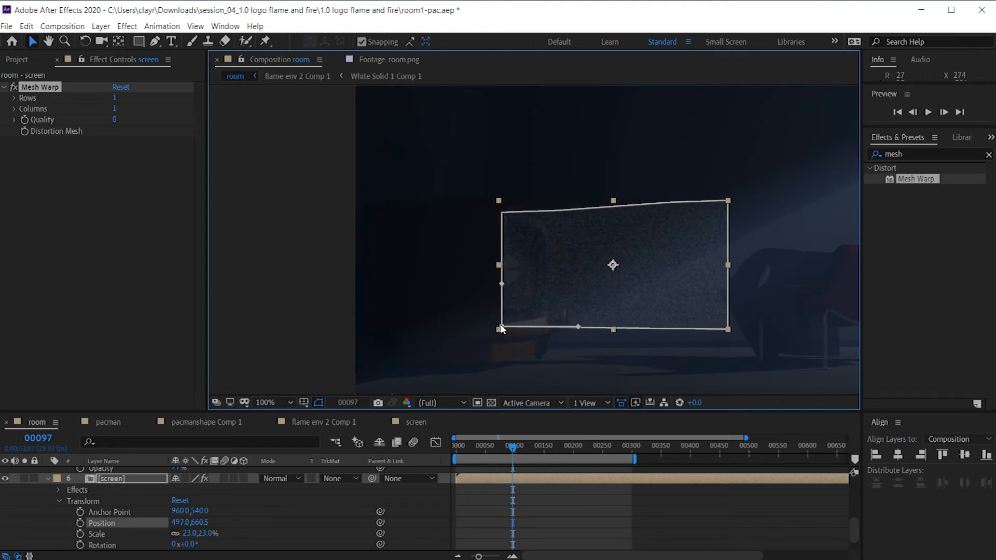
drag(728, 201, 579, 225)
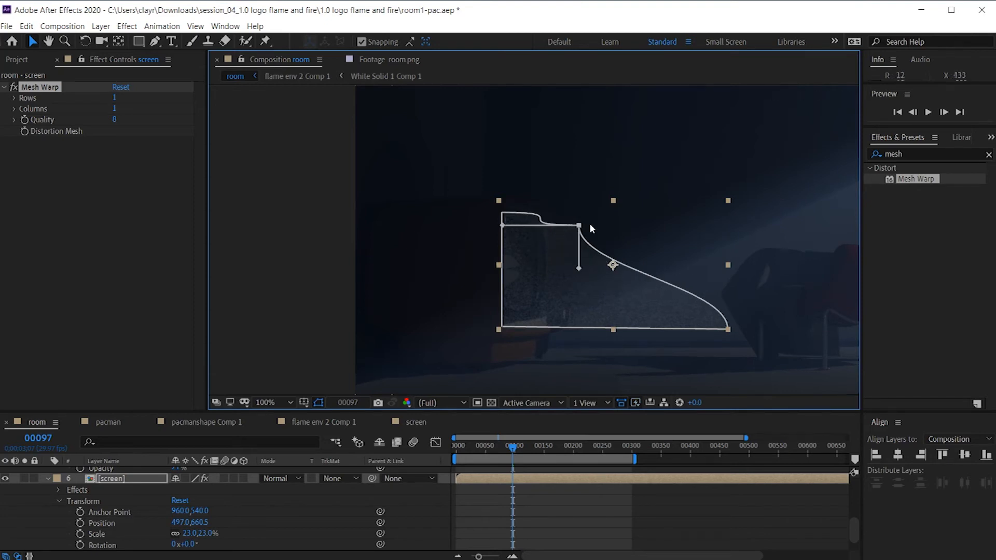
drag(504, 227, 526, 207)
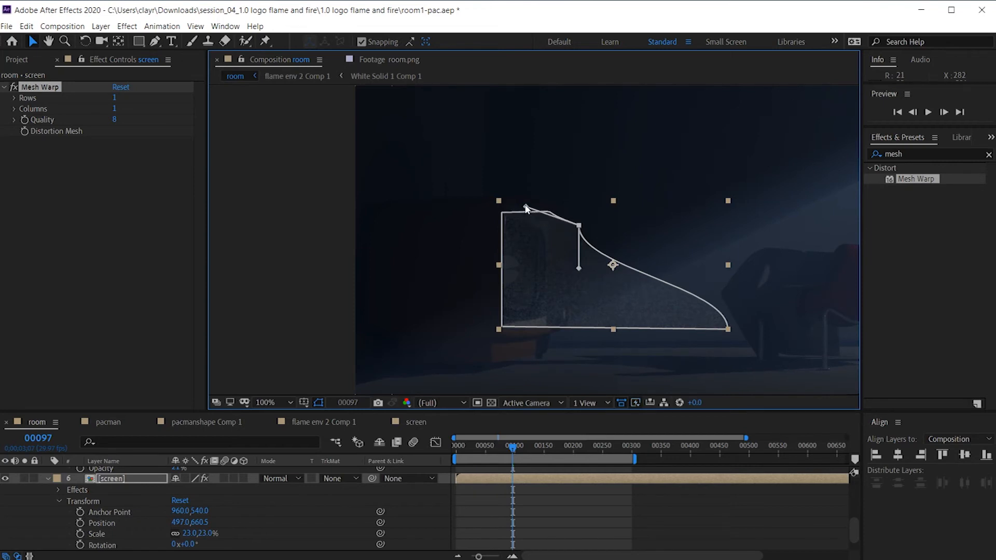
drag(575, 230, 549, 235)
drag(502, 214, 531, 223)
click(502, 213)
drag(579, 214, 548, 228)
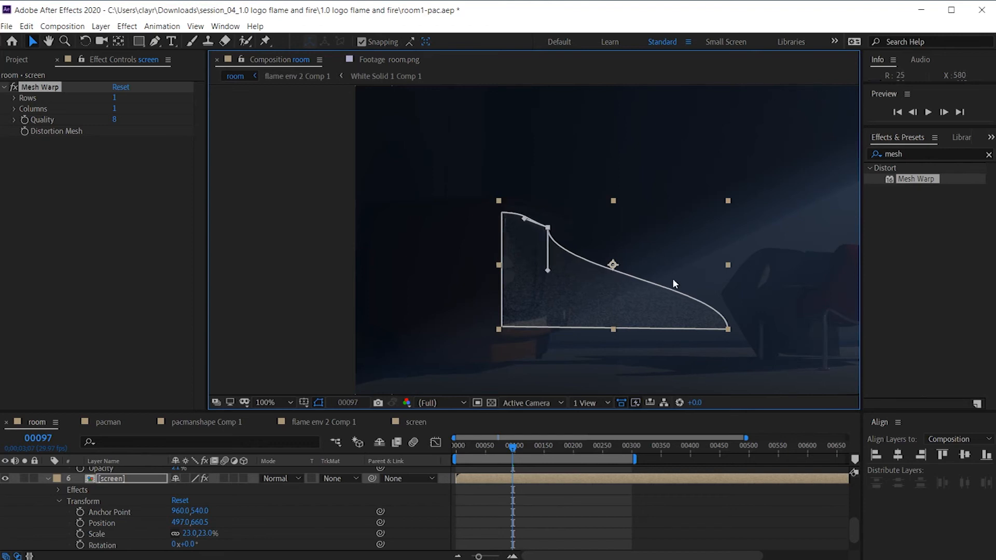
Move the mesh's lower-right corner onto the television screen's corner and shorten the bottom edge's tangent handles to smooth it
click(727, 330)
drag(728, 331, 551, 319)
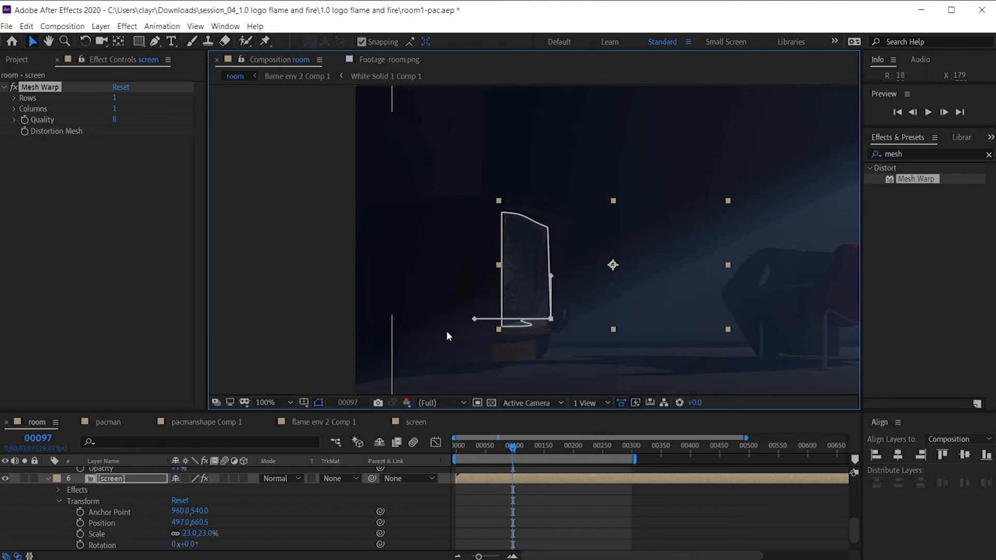
drag(473, 318, 533, 319)
click(501, 328)
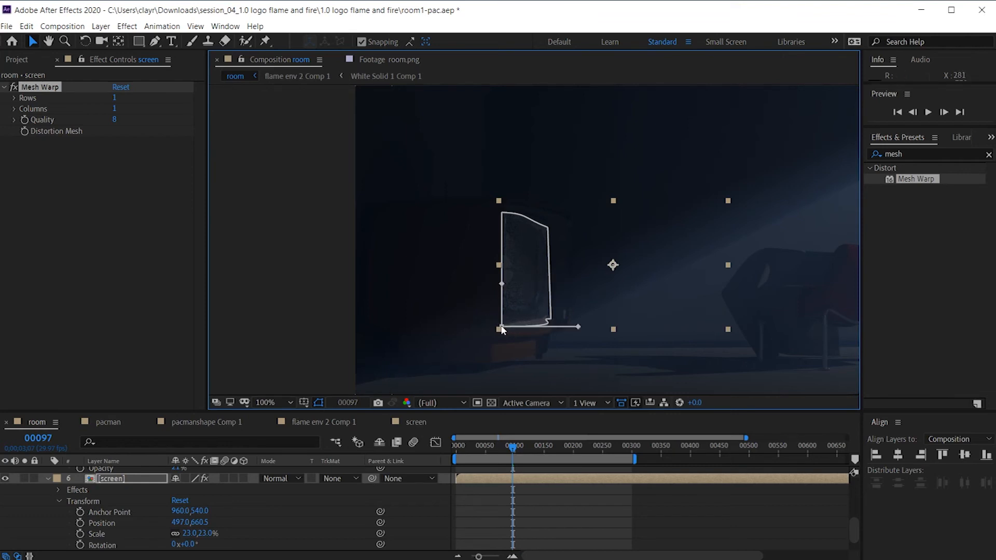
drag(578, 329, 531, 325)
click(550, 320)
drag(552, 321, 532, 324)
Nudge the warped screen layer slightly and raise the upper-right corner's tangent handle to round the top edge
click(549, 226)
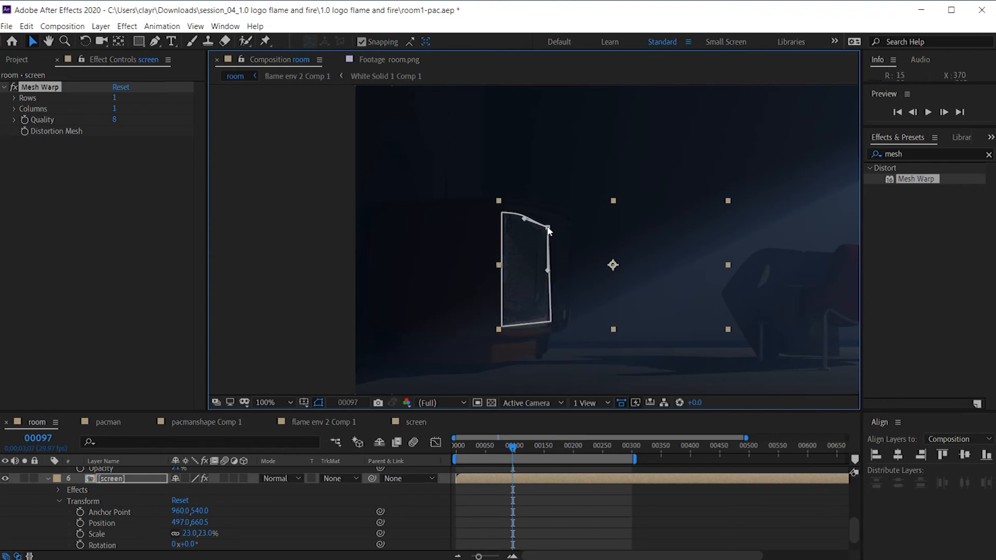
drag(547, 228, 549, 225)
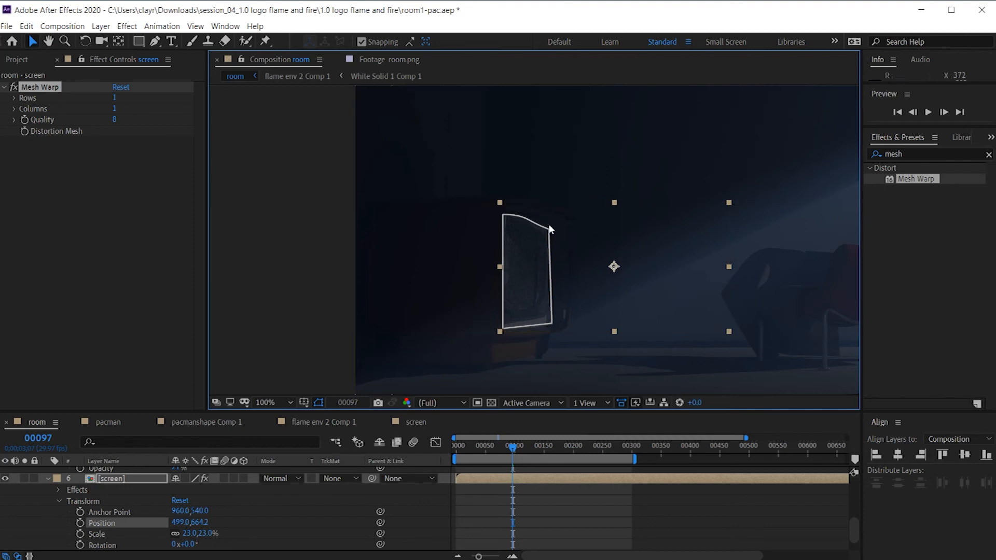
click(550, 230)
drag(527, 220, 528, 215)
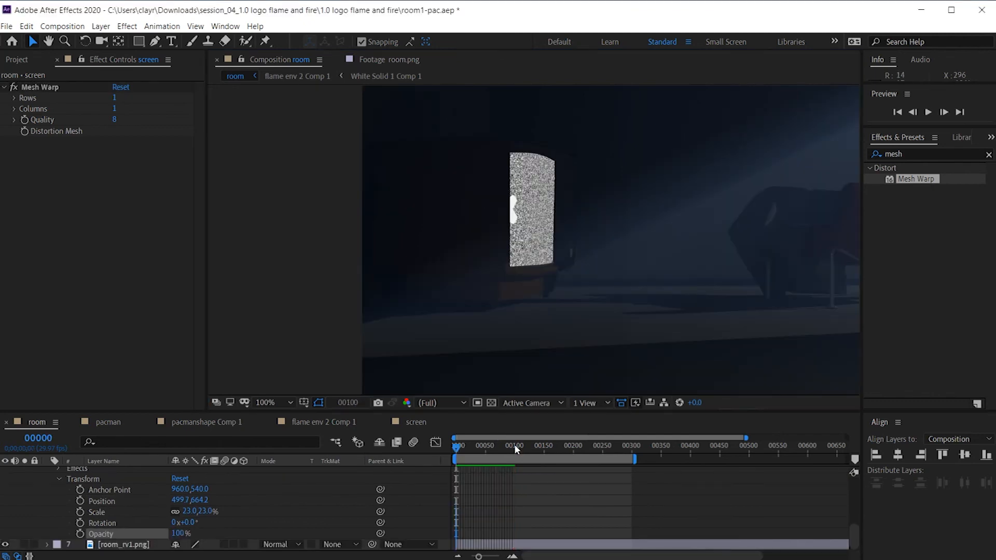
End the work area at frame 100 and preview the warped screen animation from the first frame
click(514, 447)
key(n)
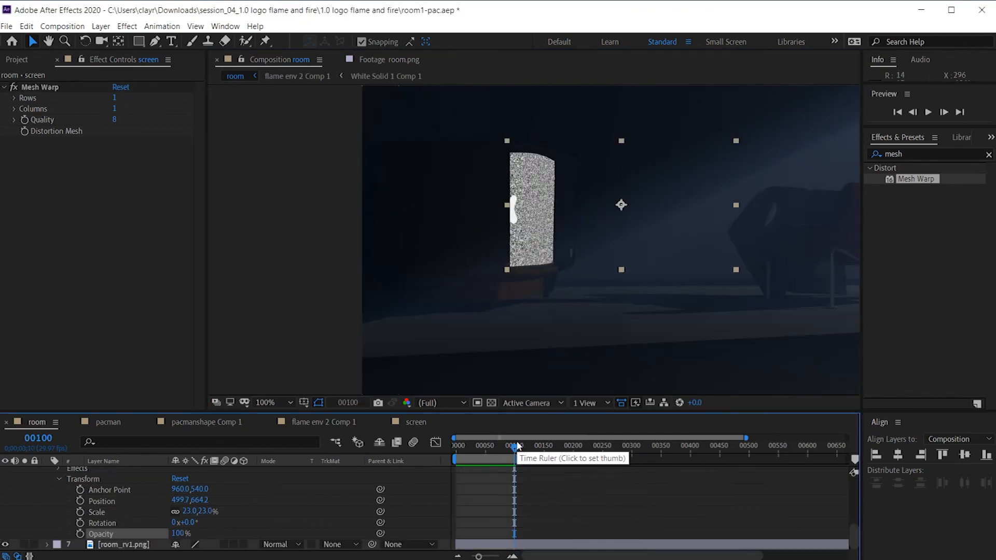
drag(515, 449, 434, 450)
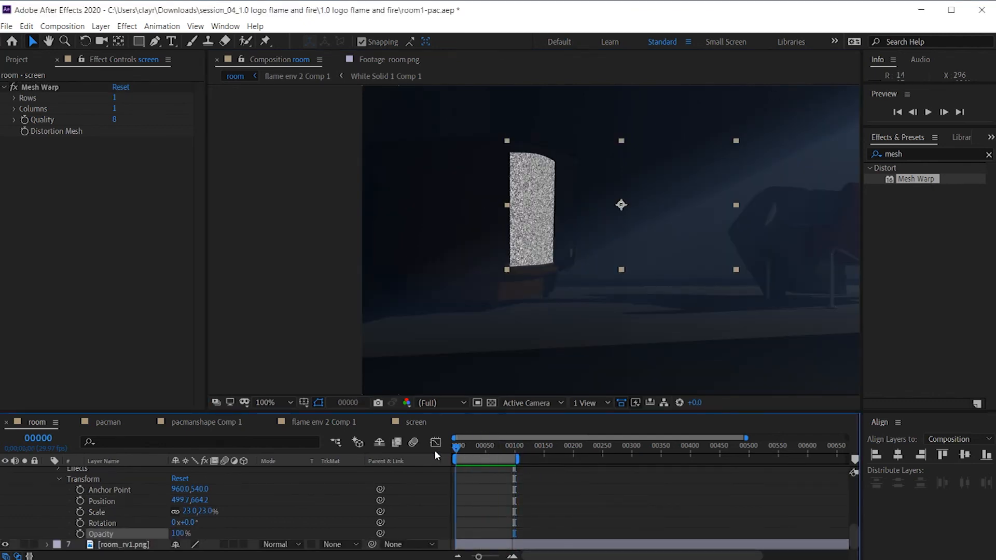
key(space)
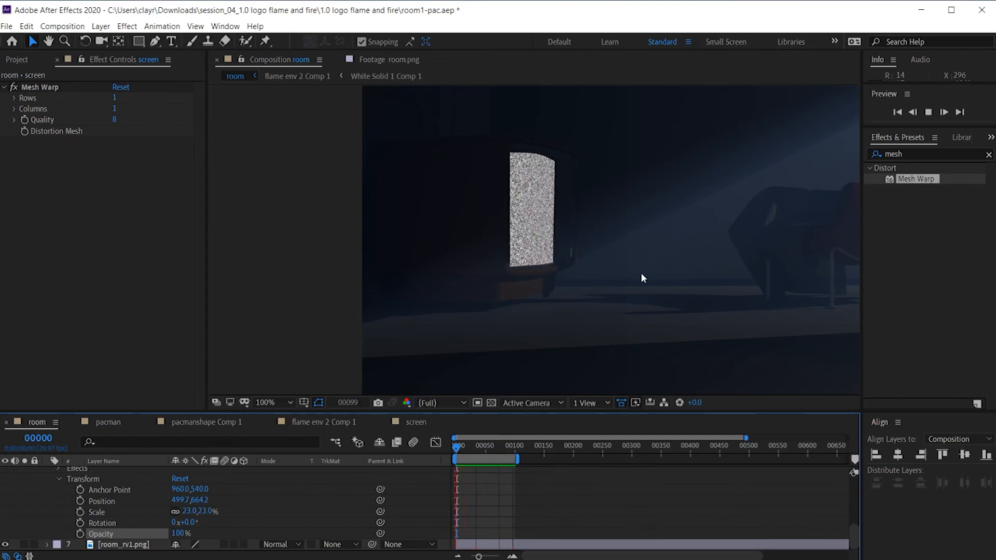
key(space)
Play and scrub through the whole room scene to check how the warped screen sits on the television
key(comma)
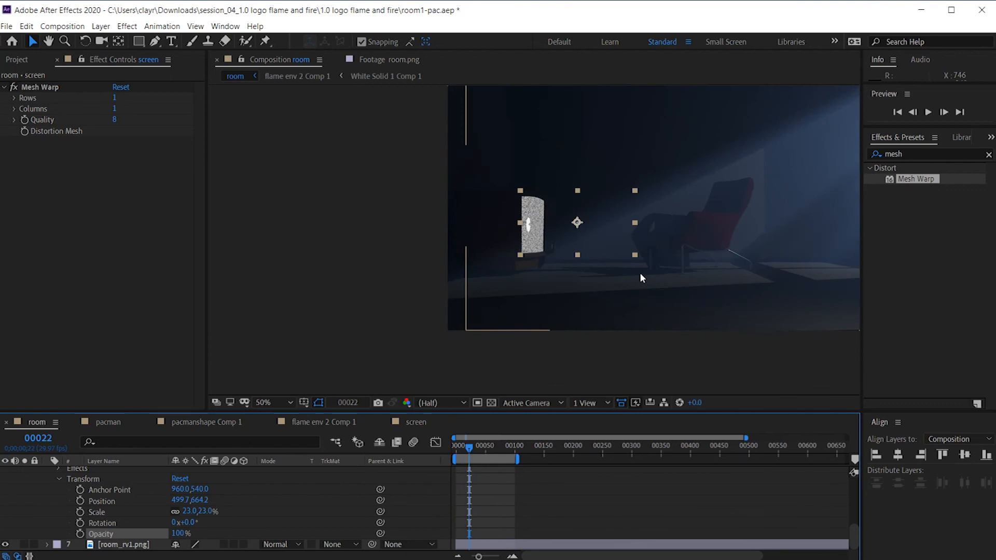
drag(638, 273, 508, 323)
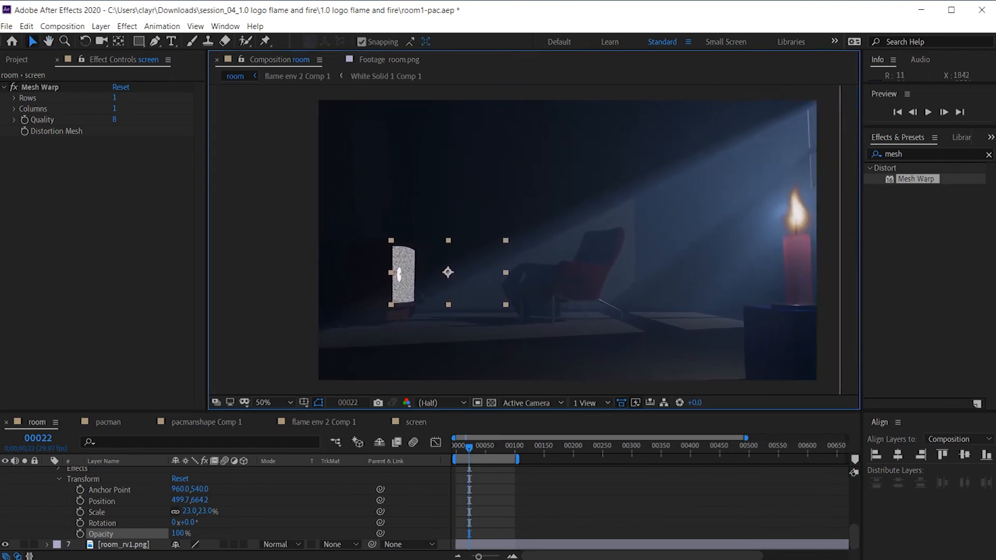
click(476, 460)
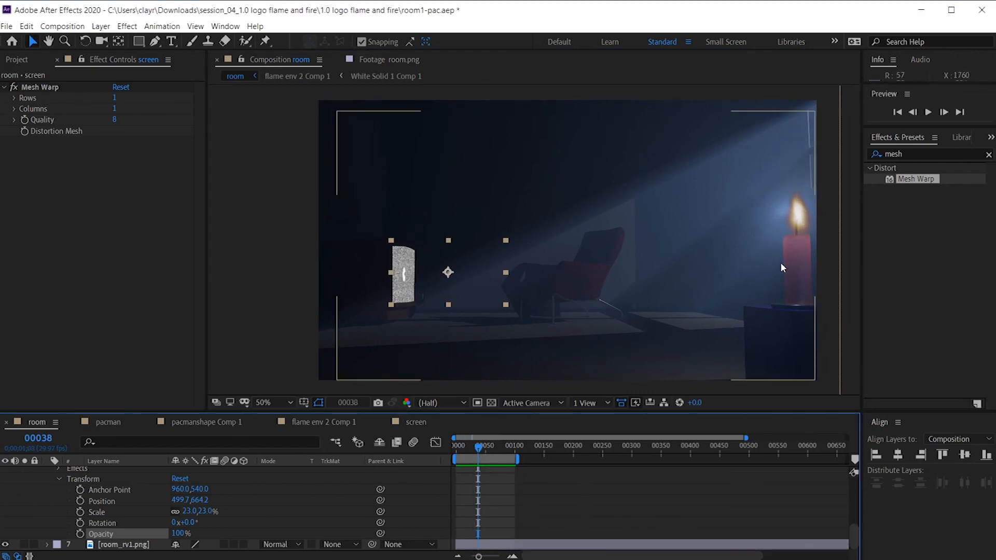
key(space)
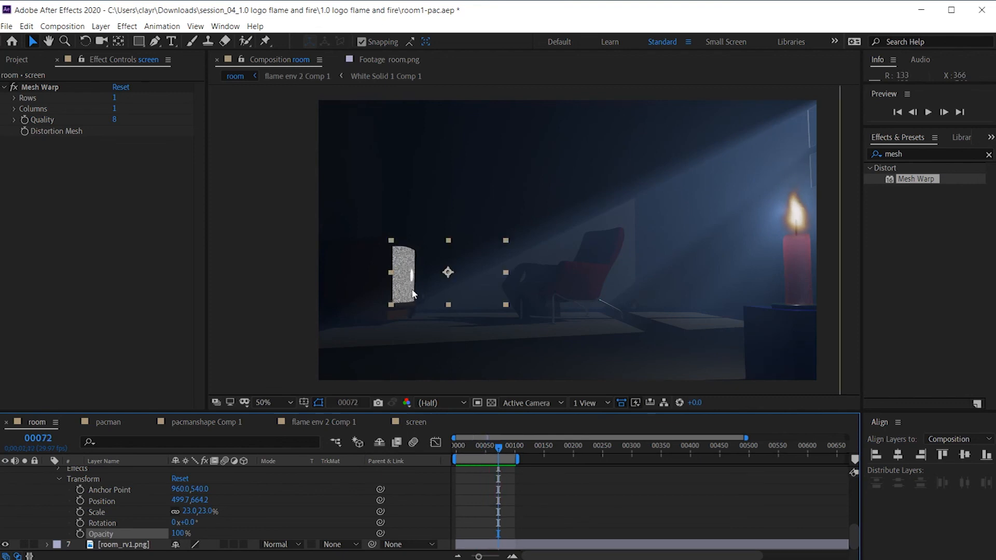
drag(497, 449, 480, 449)
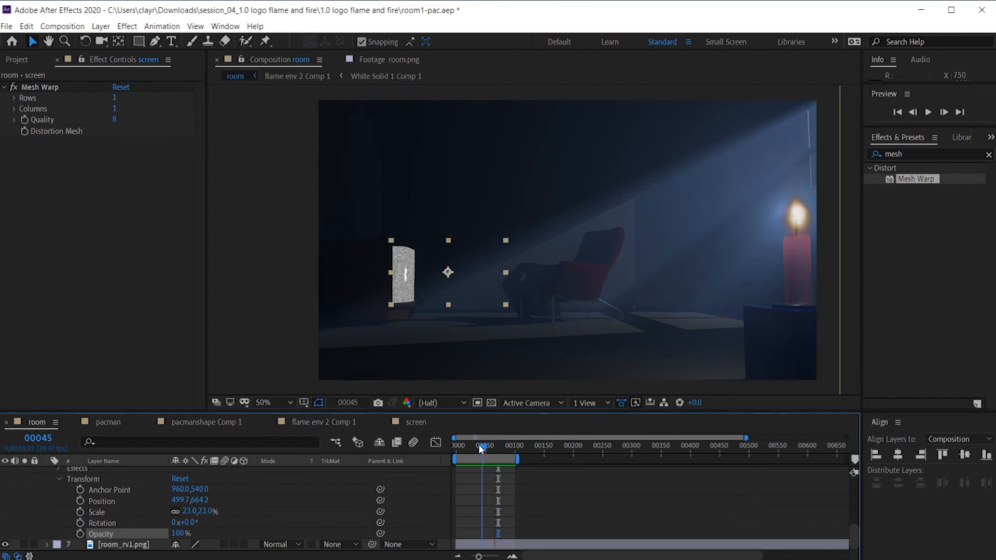
click(404, 276)
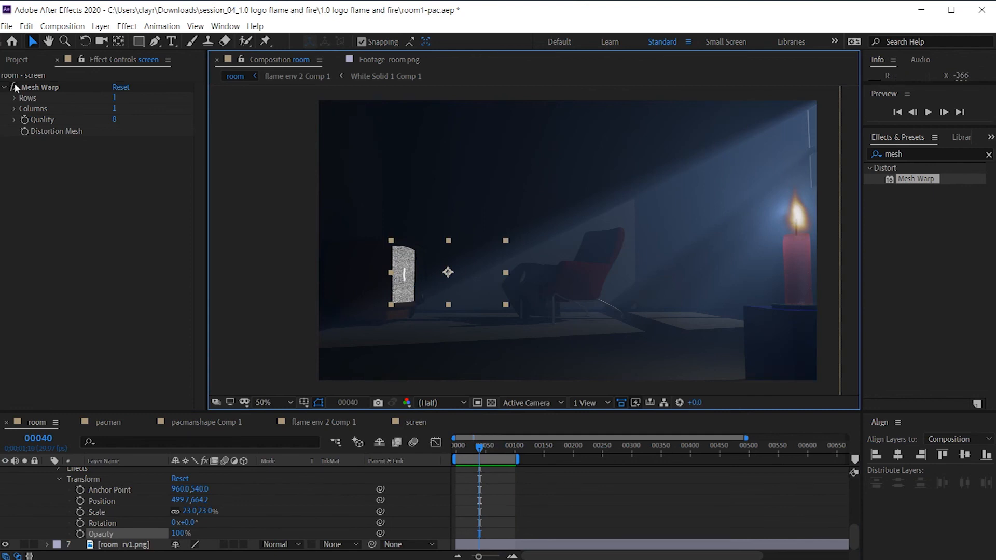